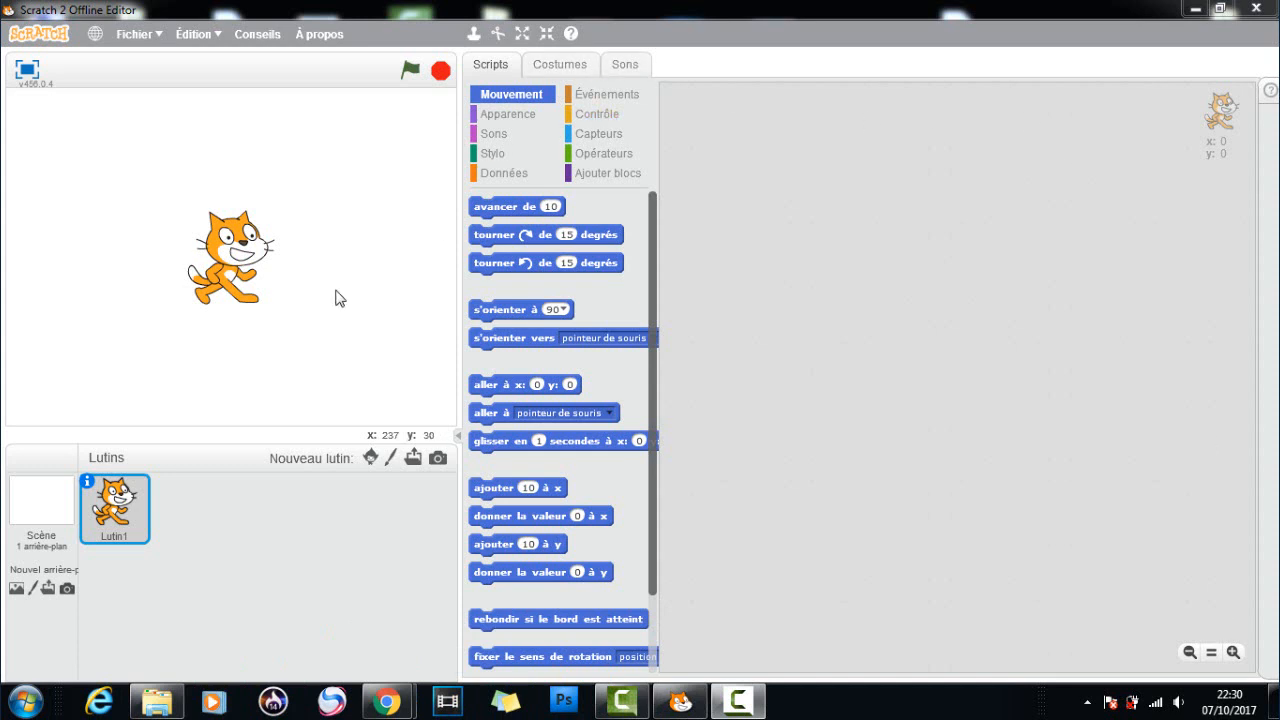
Add the Dog2 sprite from the full sprite library and place it to the left of the cat, at about x -130, y 12
mouse_move(240, 265)
left_mouse_down()
mouse_move(156, 253)
mouse_move(230, 272)
left_mouse_up()
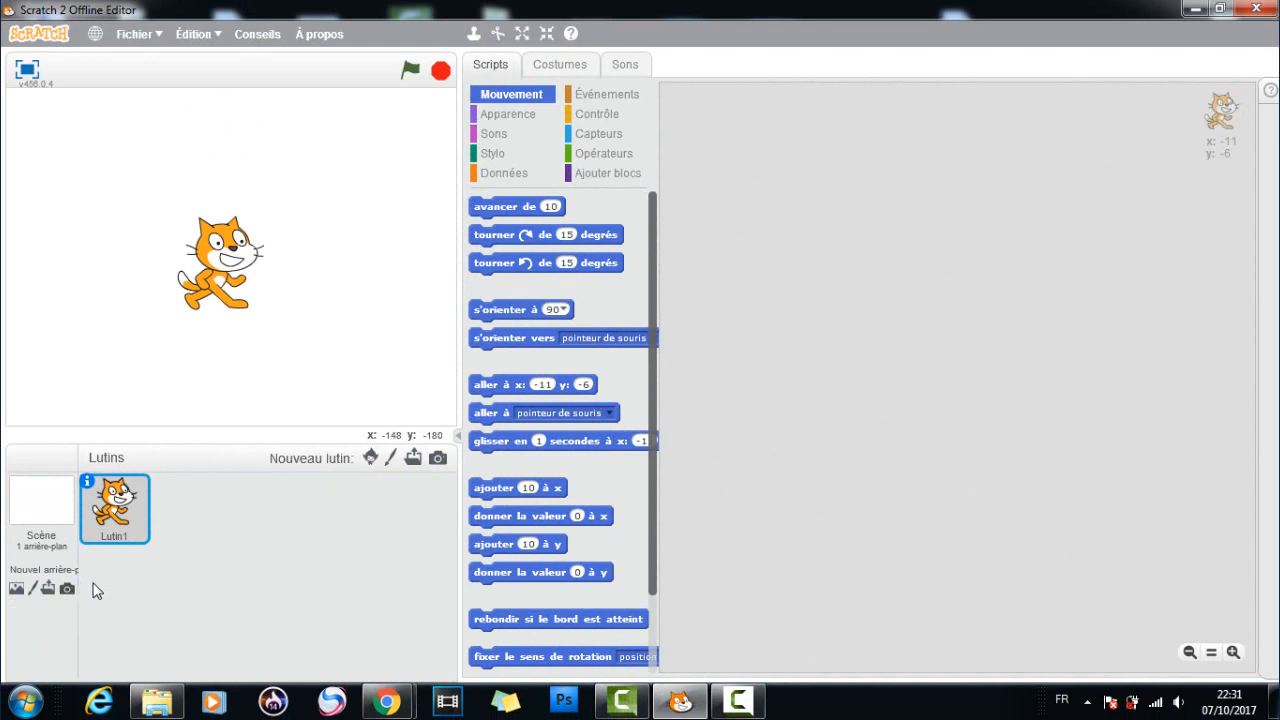
left_click(370, 458)
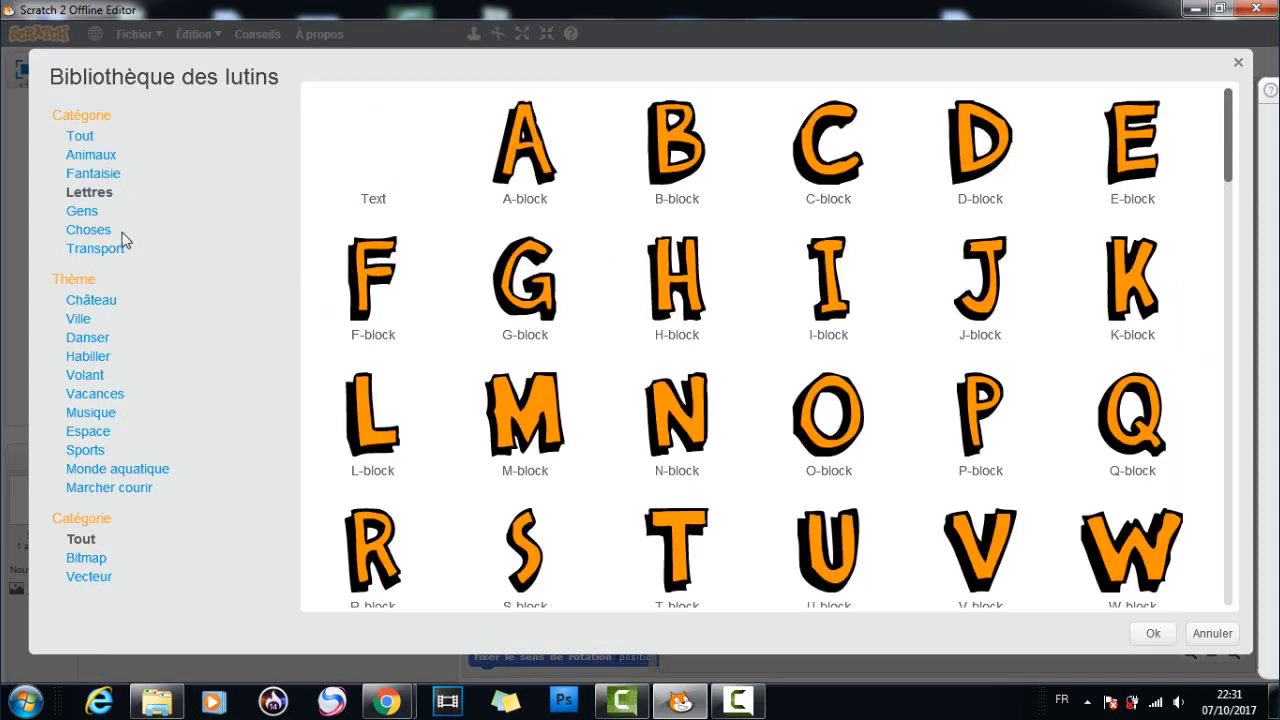
left_click(83, 214)
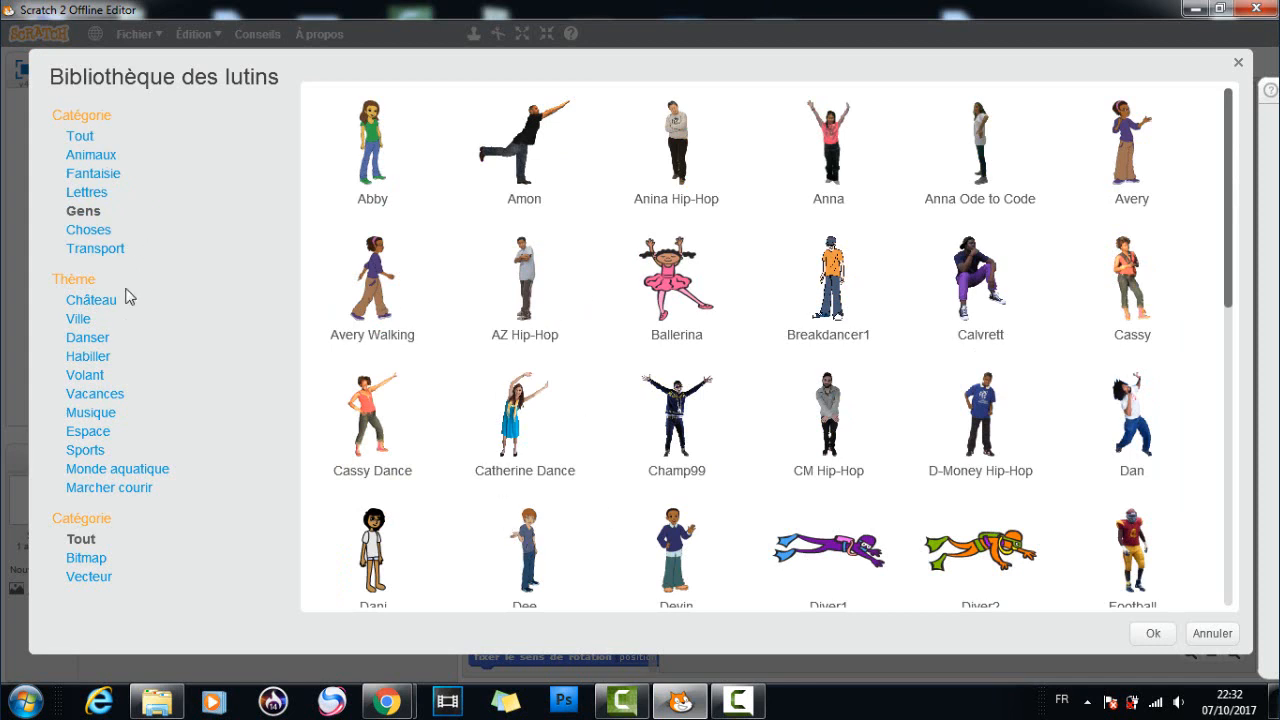
left_click(81, 140)
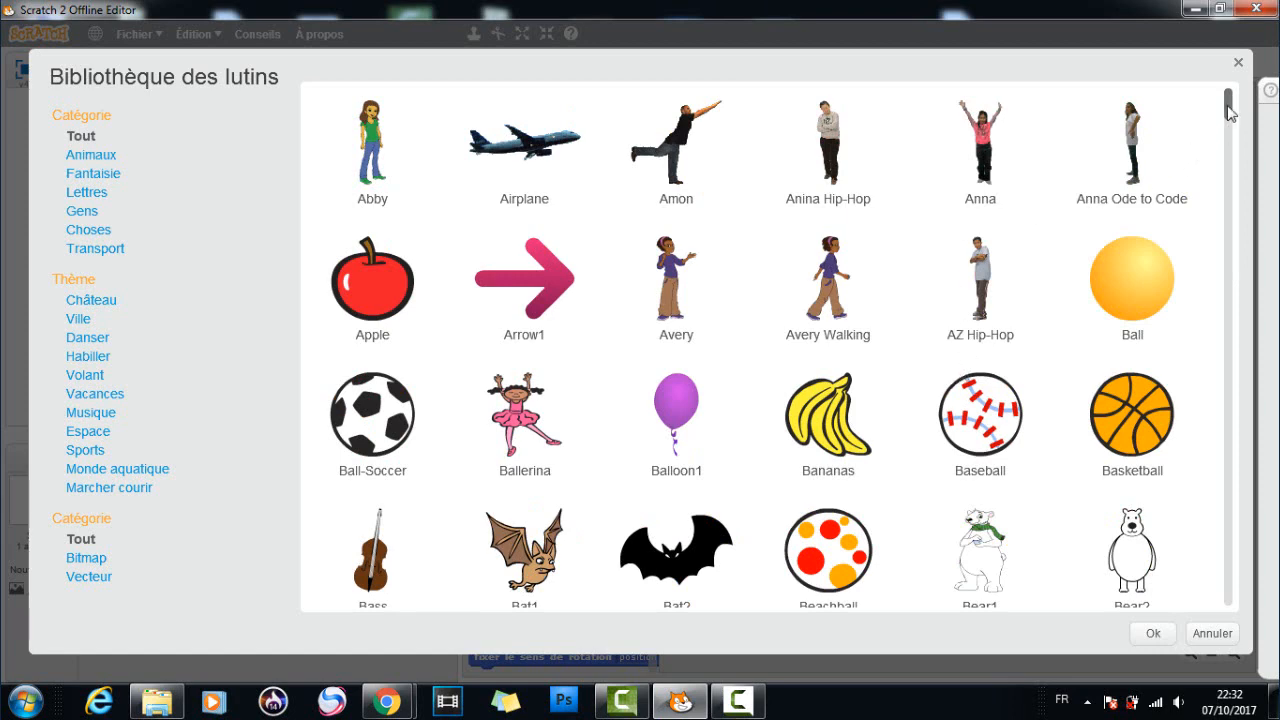
left_click_drag(1229, 112, 1137, 177)
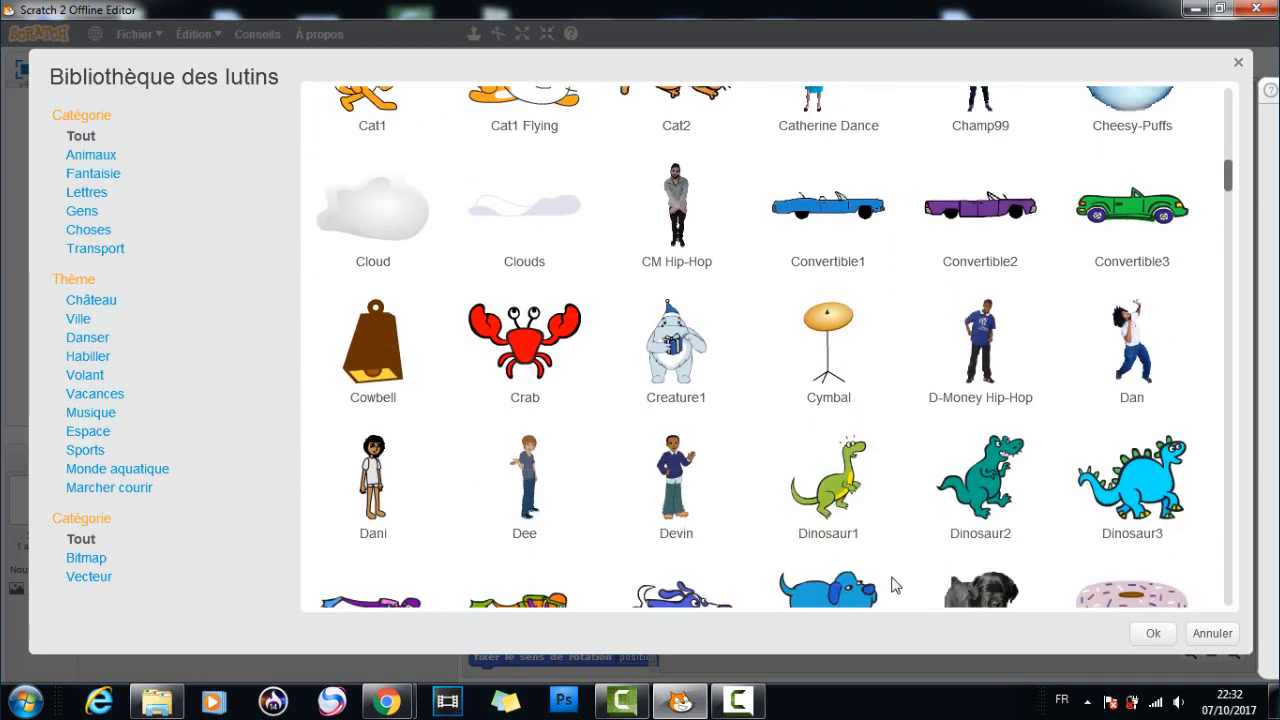
left_click_drag(1229, 180, 1229, 189)
left_click(831, 478)
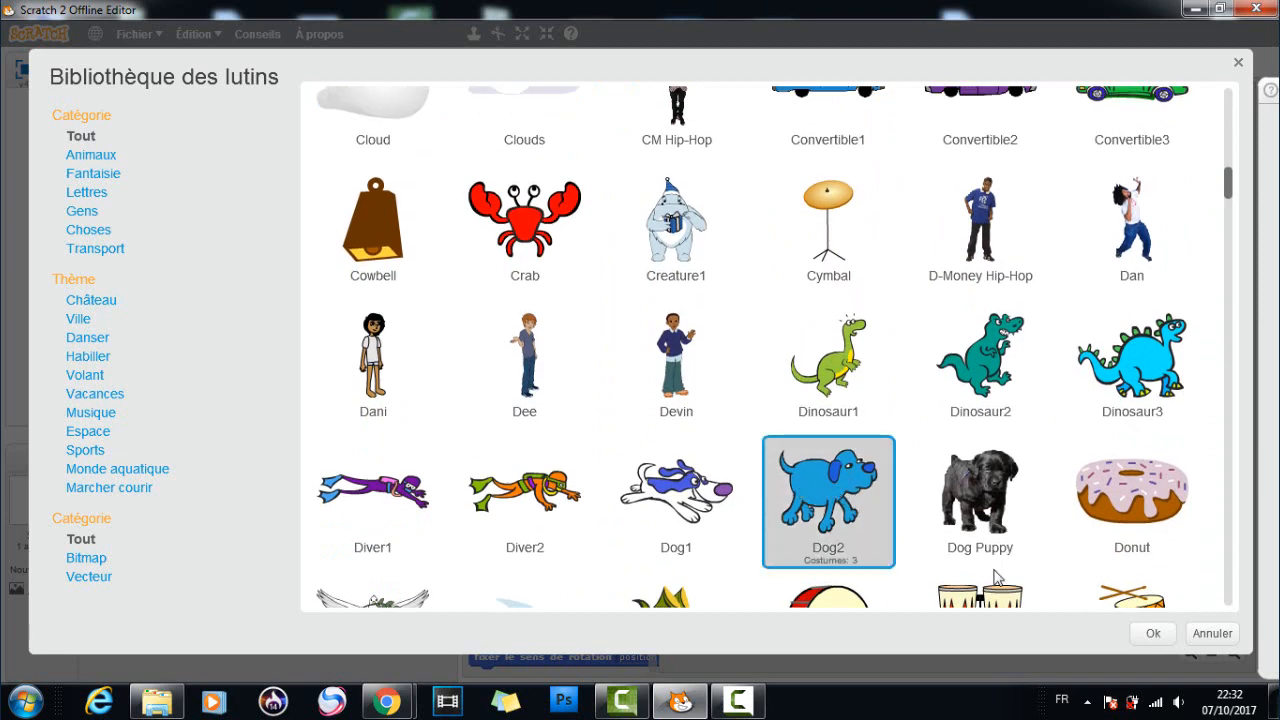
left_click(1143, 633)
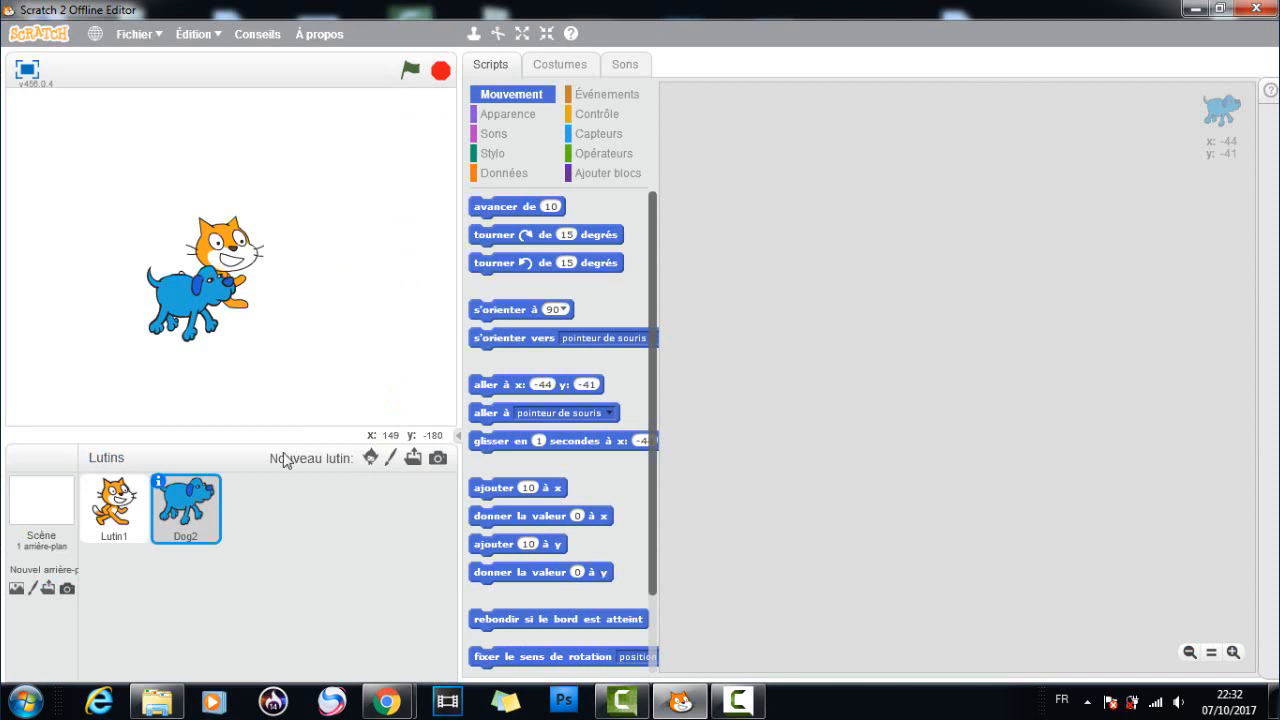
left_click_drag(198, 294, 117, 244)
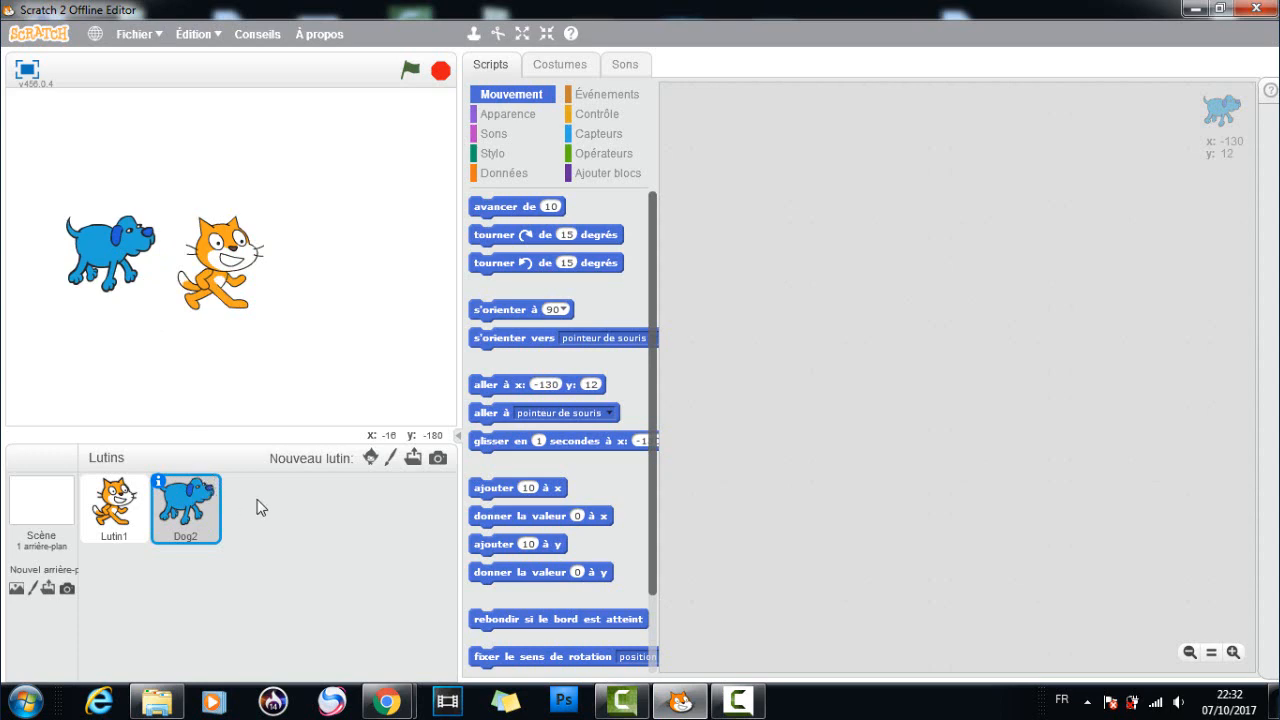
Paint a new sprite consisting of a large black ellipse outline and move it to the right half of the stage
left_click(391, 458)
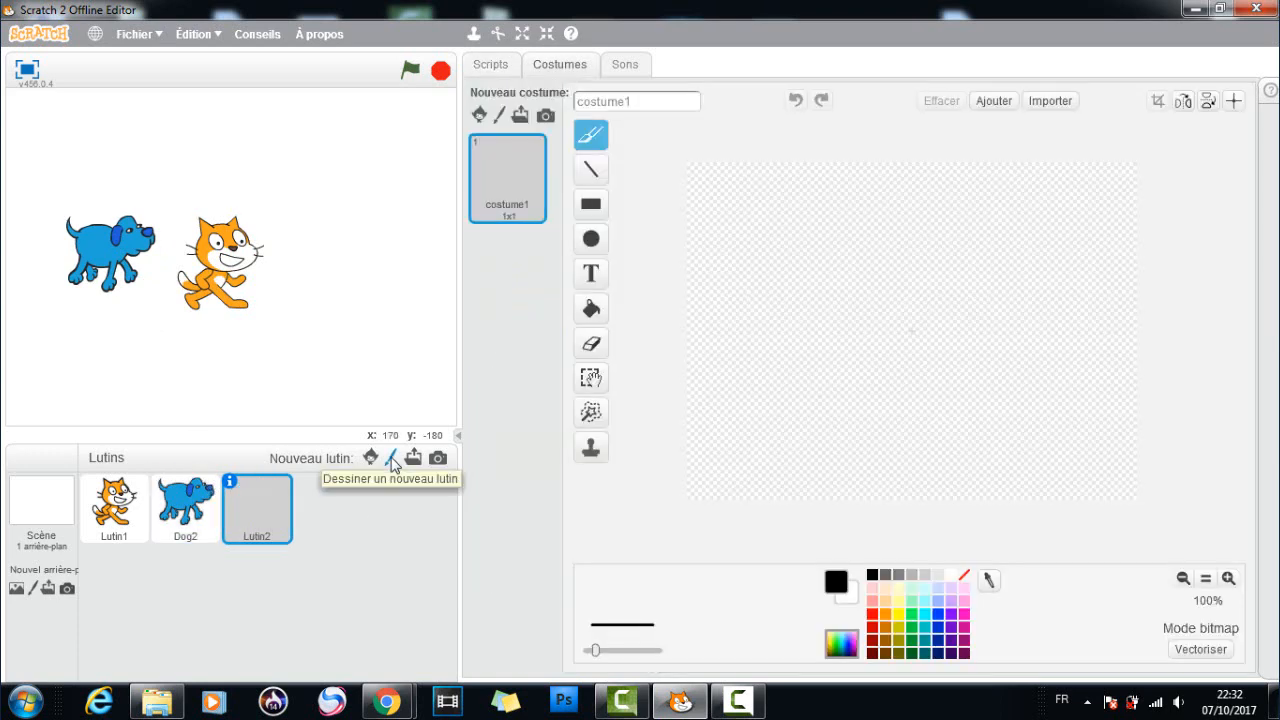
left_click(591, 238)
left_click_drag(793, 188, 1016, 390)
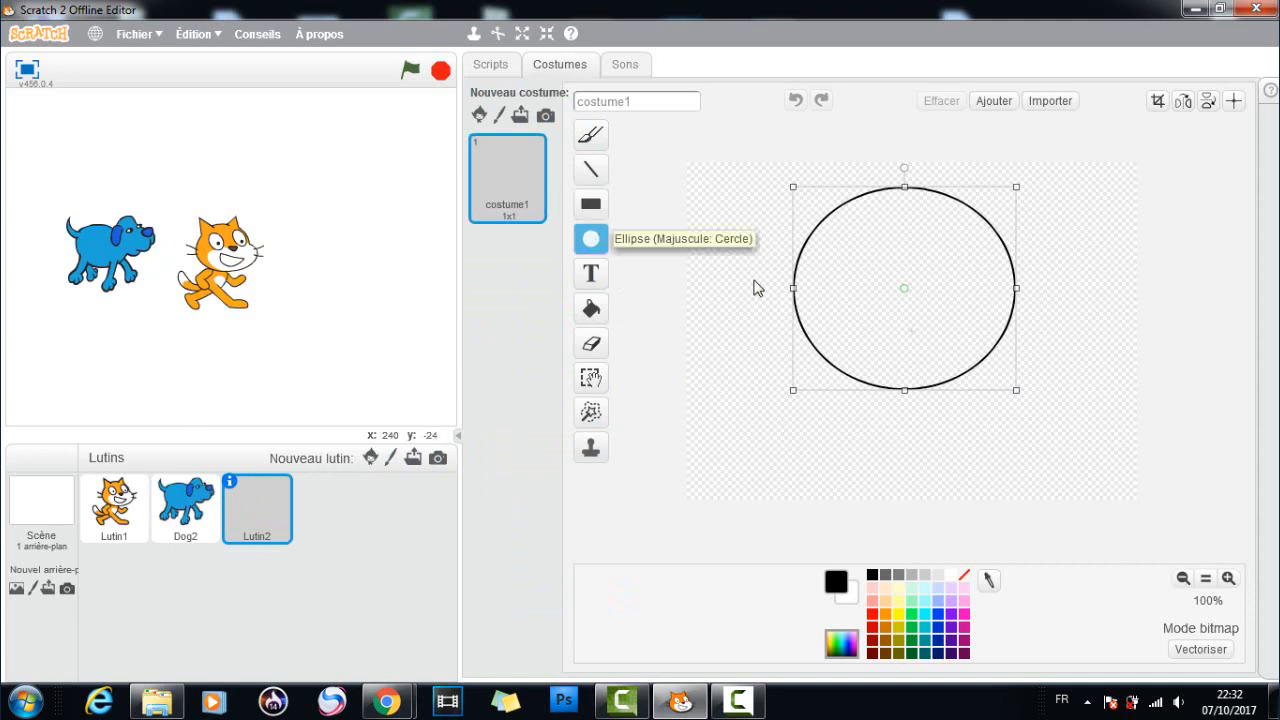
left_click(703, 278)
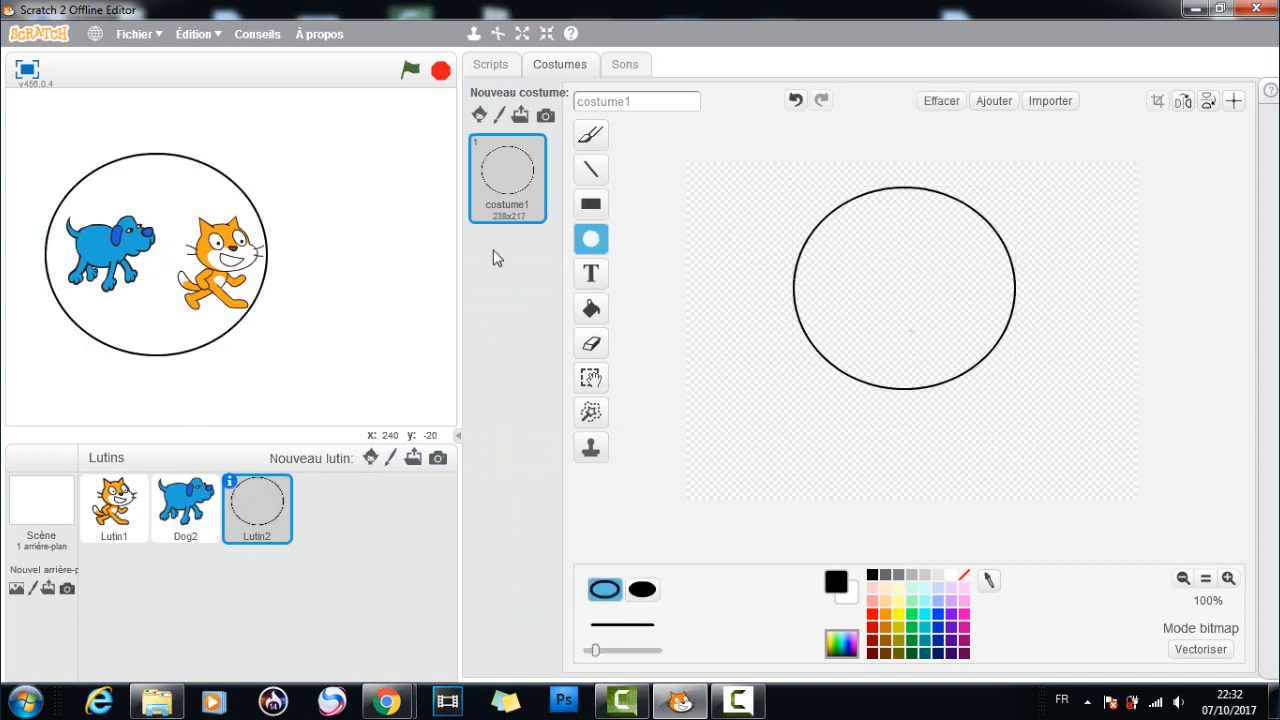
left_click_drag(223, 186, 405, 202)
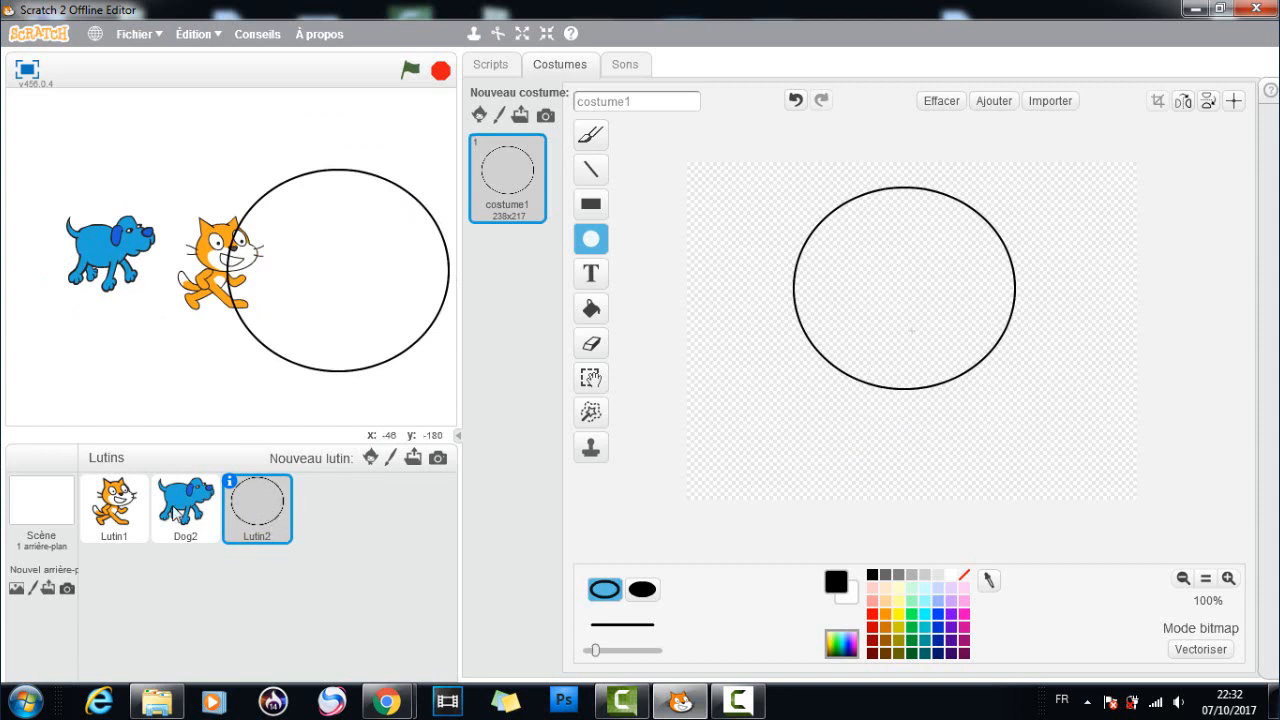
Delete the ellipse sprite from the project
right_click(256, 510)
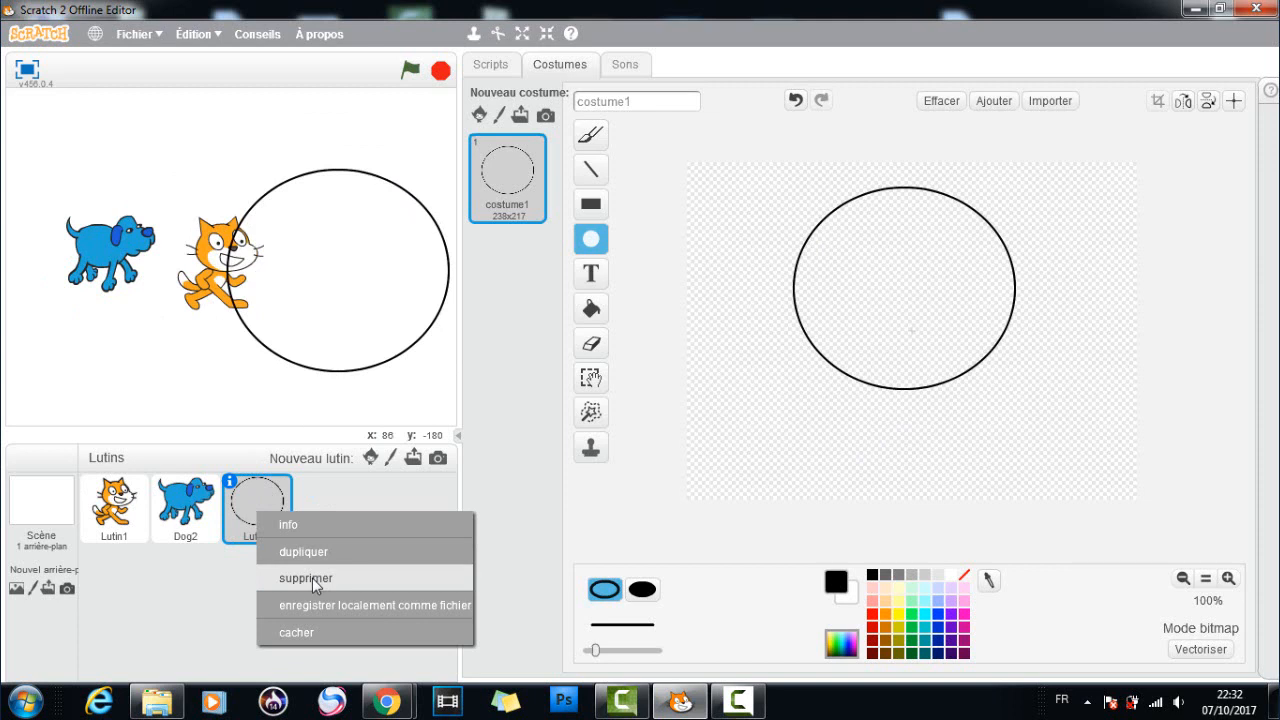
left_click(352, 500)
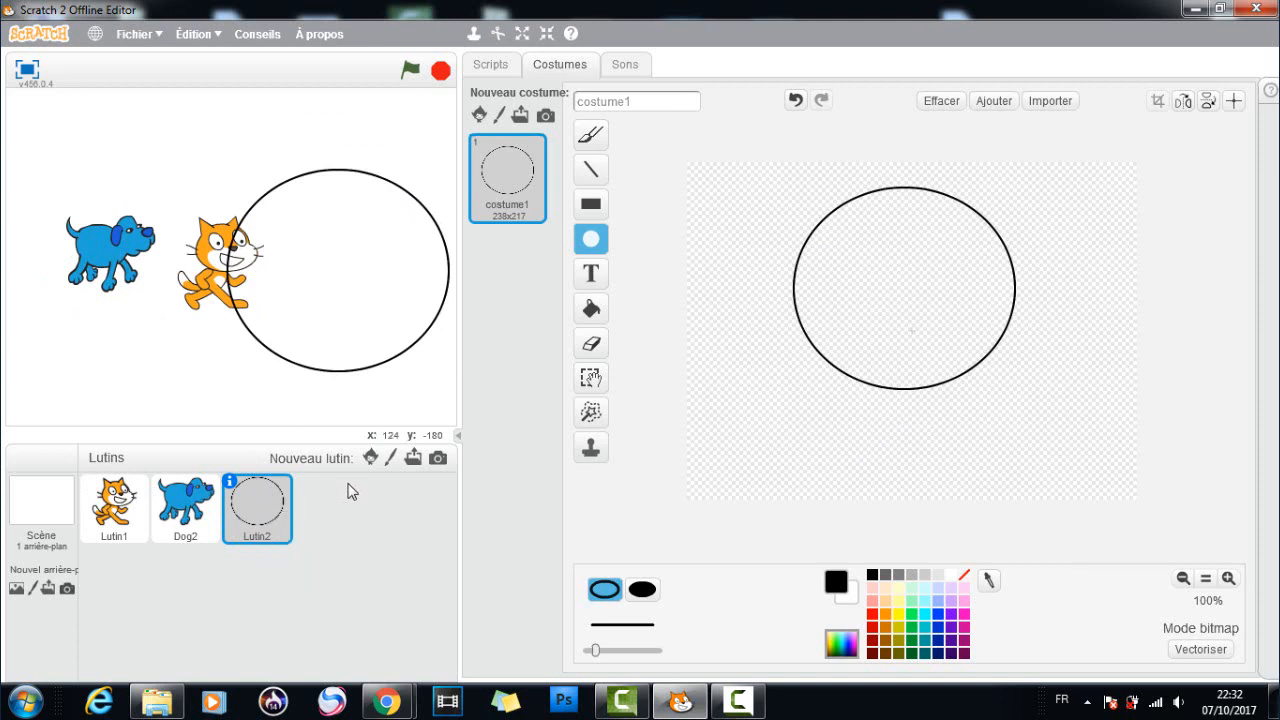
left_click(500, 37)
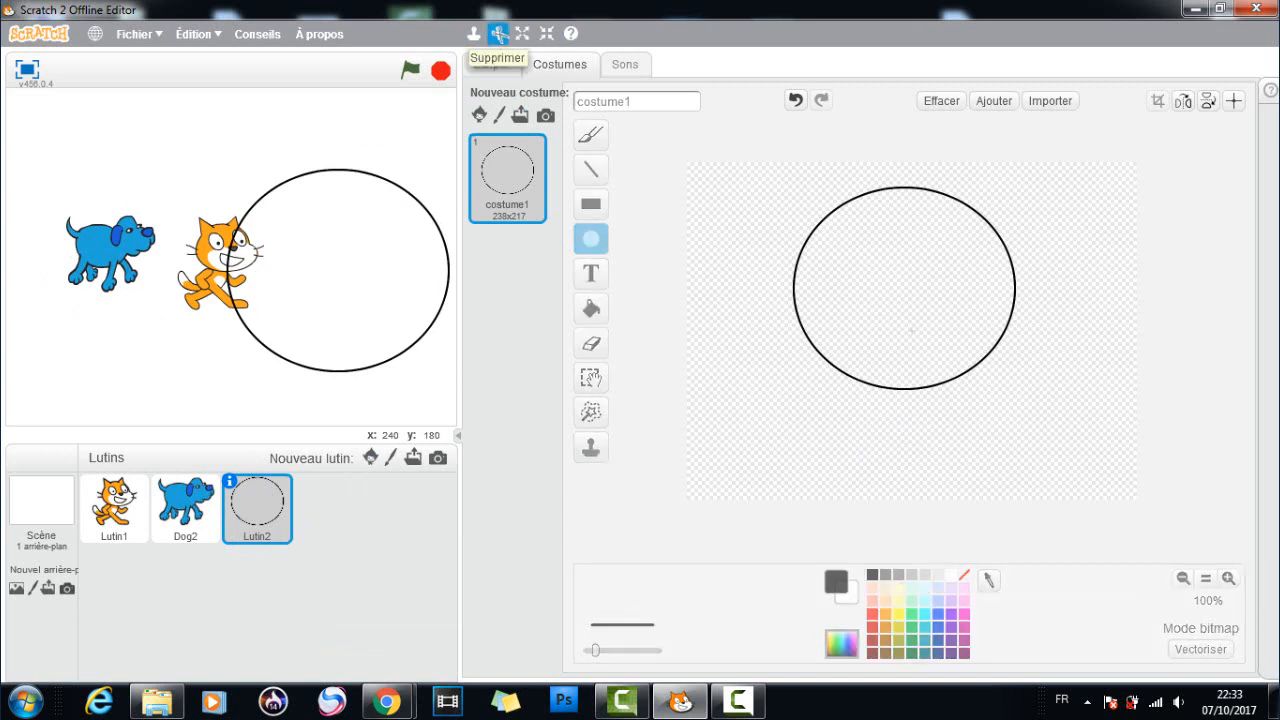
left_click(370, 176)
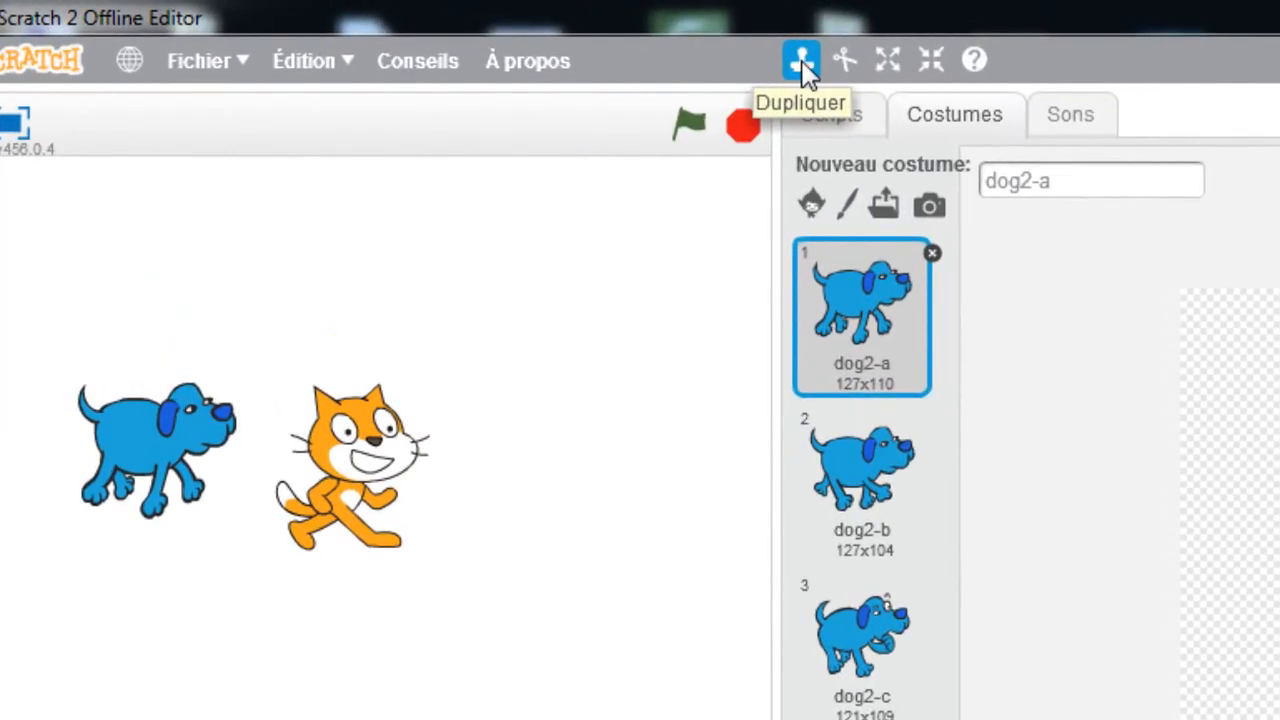
Duplicate the cat sprite and place the copy to the right of the original on the stage
left_click(801, 62)
left_click(365, 440)
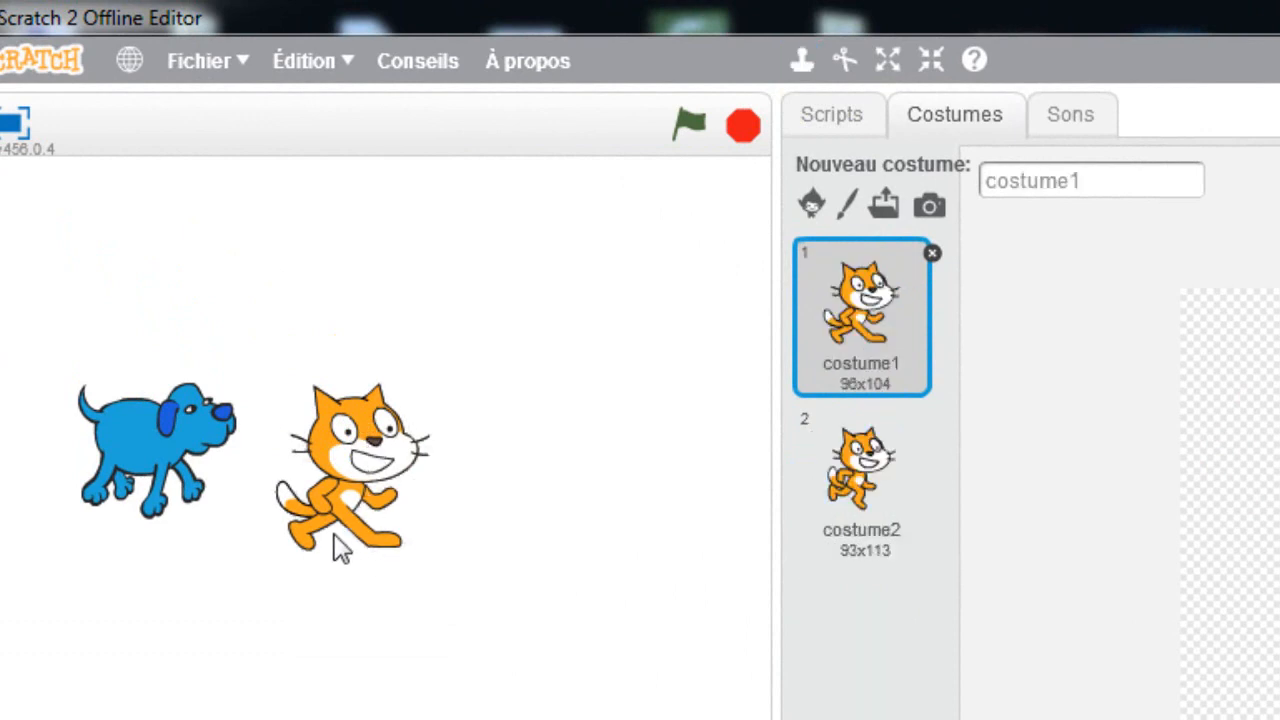
left_click(345, 465)
left_click(525, 475)
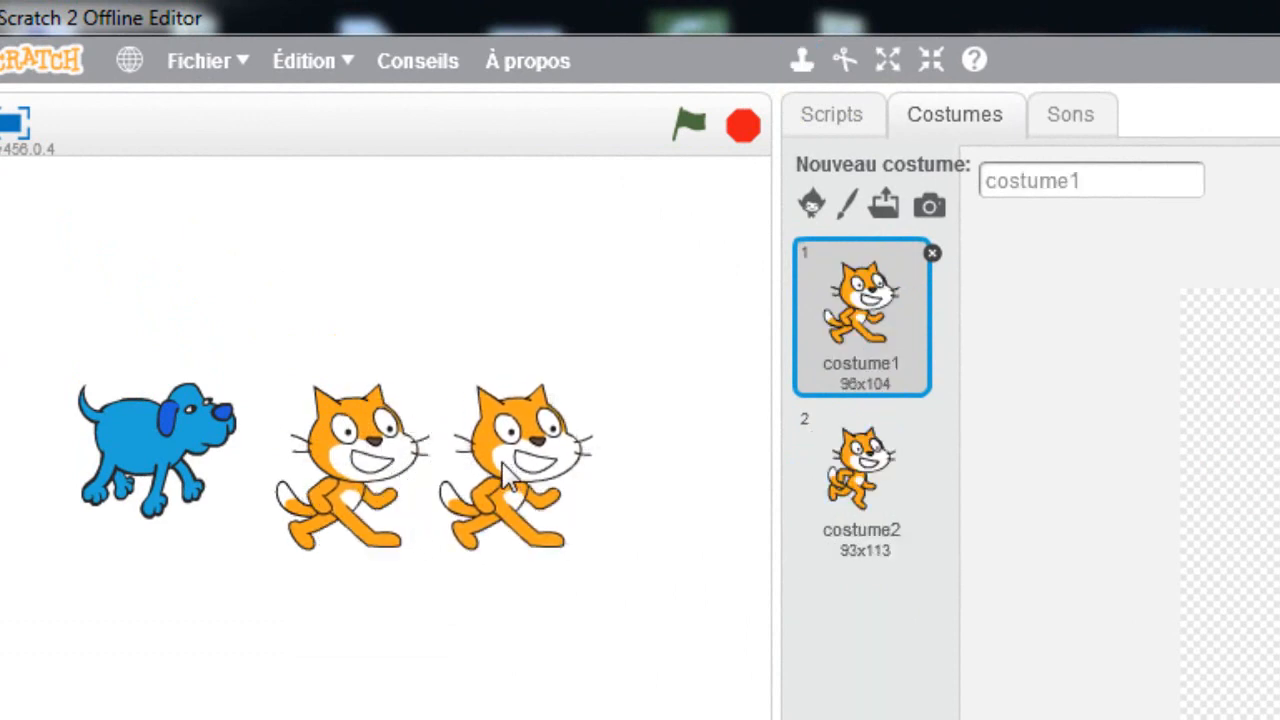
Enlarge the dog sprite on the stage by several increments
left_click(888, 62)
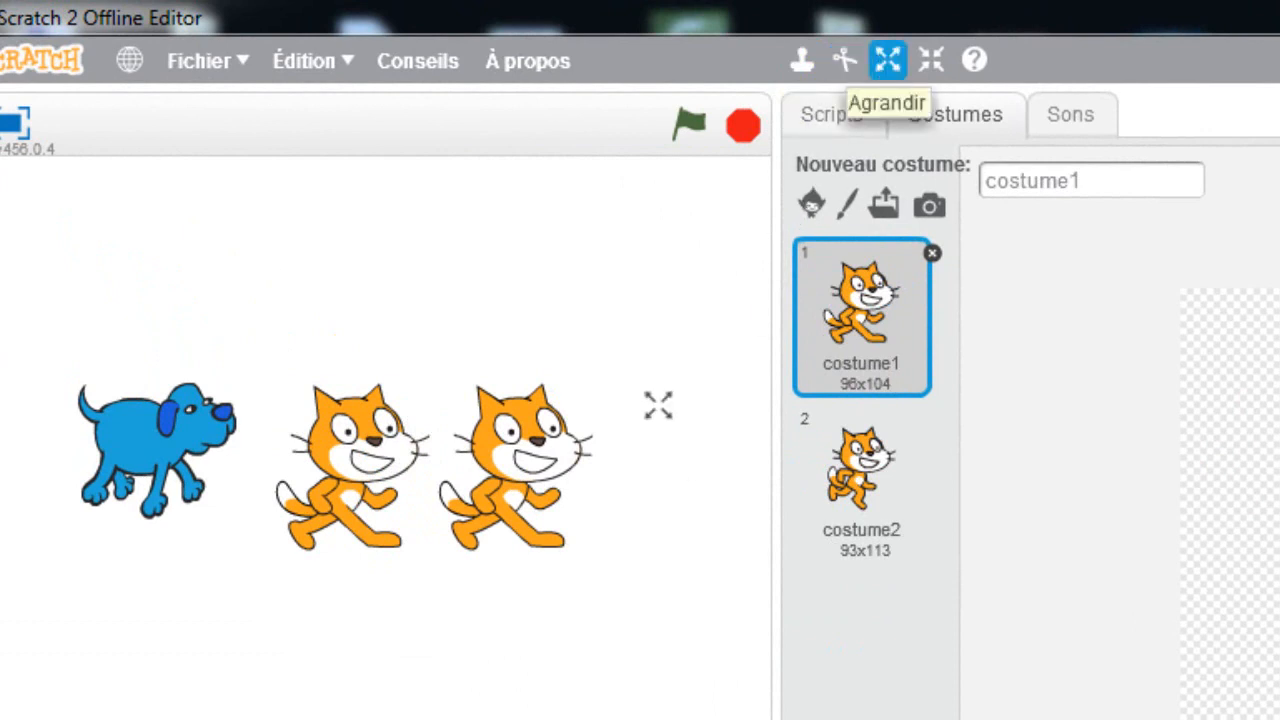
left_click(144, 450)
left_click(143, 446)
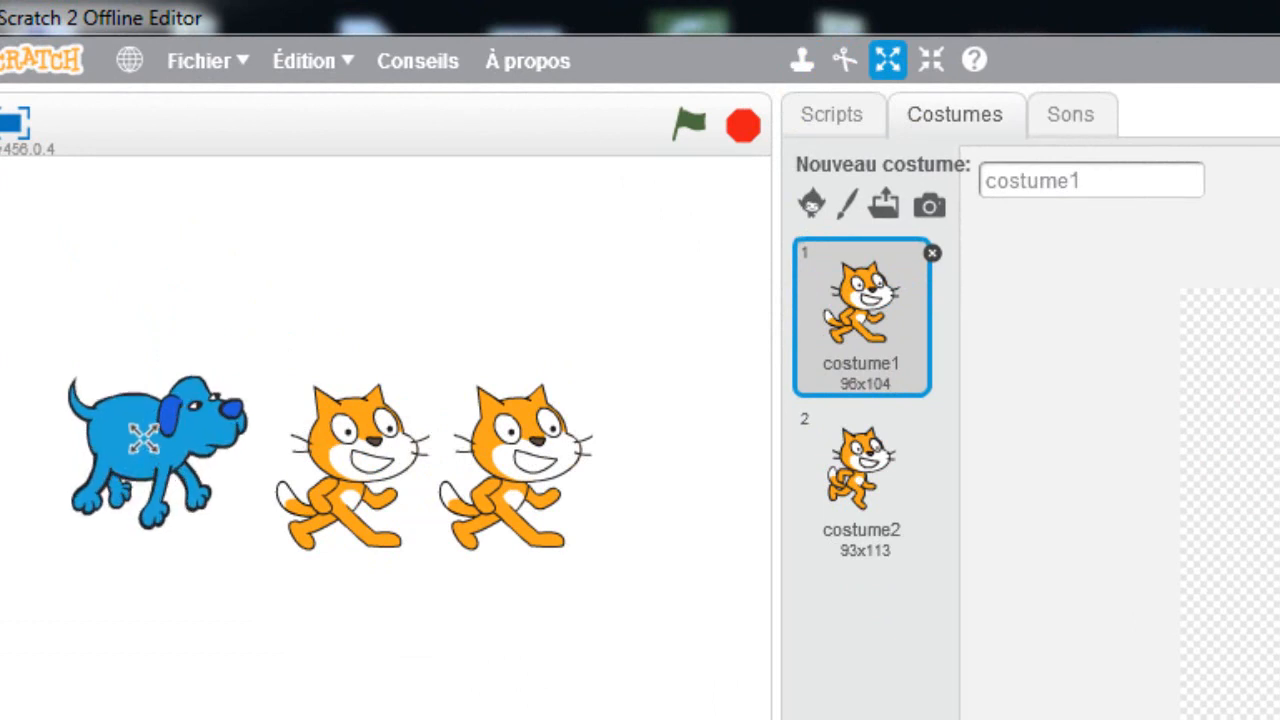
left_click(143, 442)
left_click(143, 438)
left_click(143, 438)
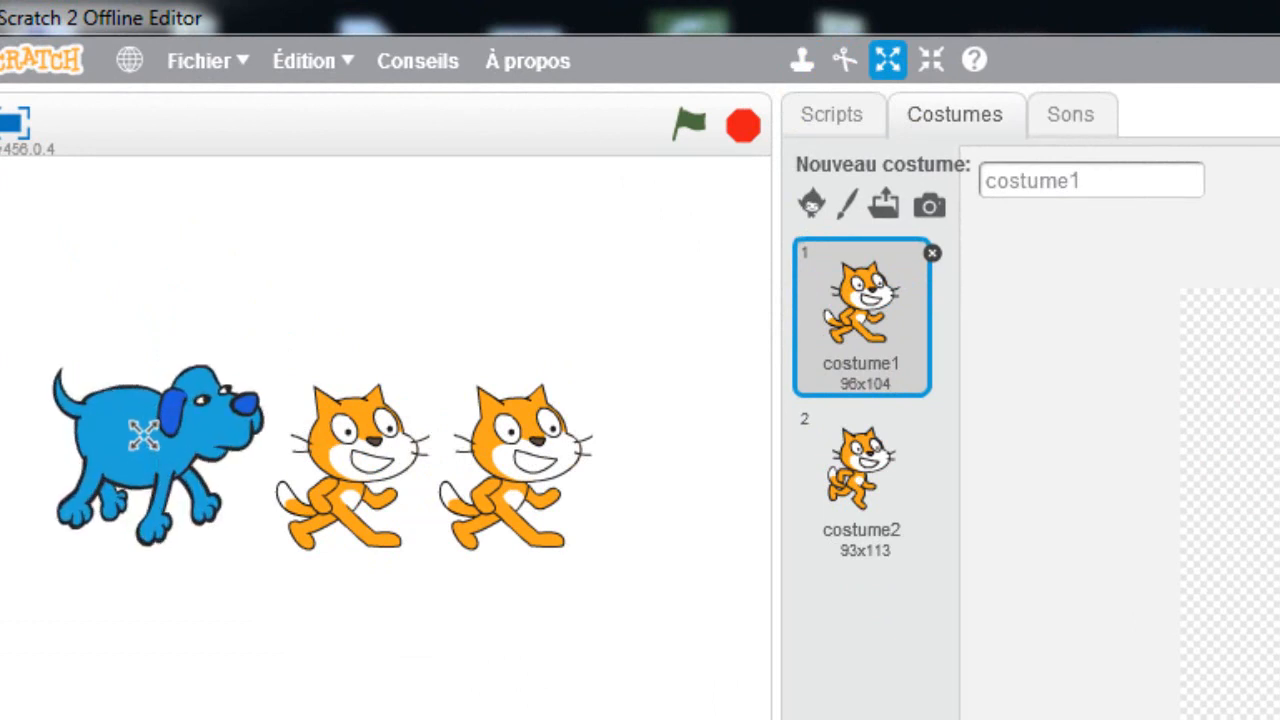
left_click(145, 435)
Shrink the original cat sprite next to the dog by several increments
left_click(932, 59)
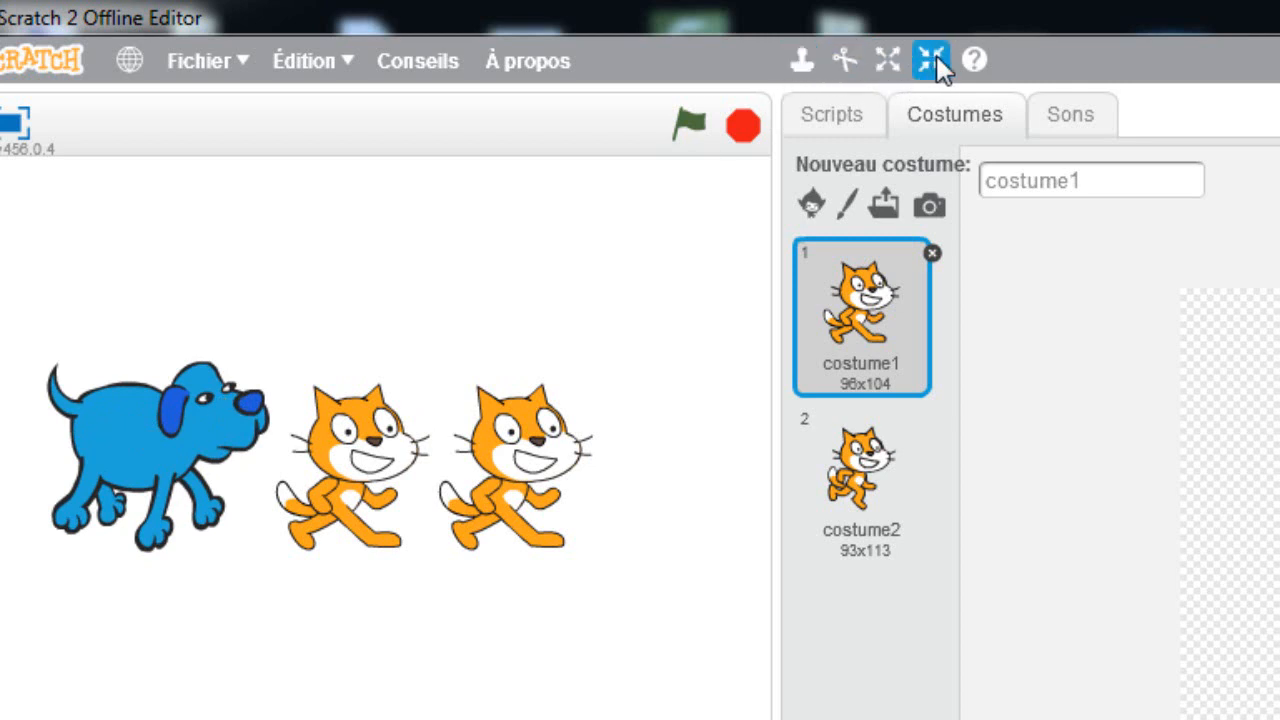
left_click(360, 442)
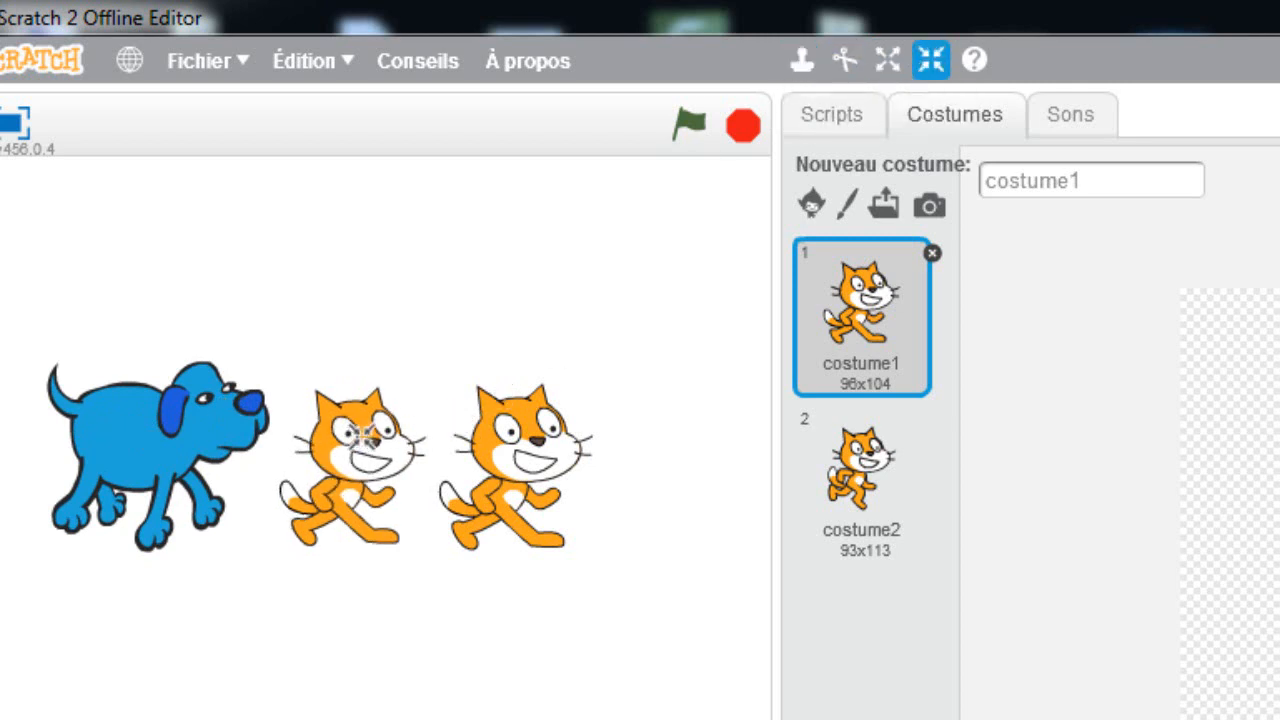
left_click(362, 438)
left_click(363, 435)
left_click(362, 433)
left_click(363, 433)
left_click(364, 433)
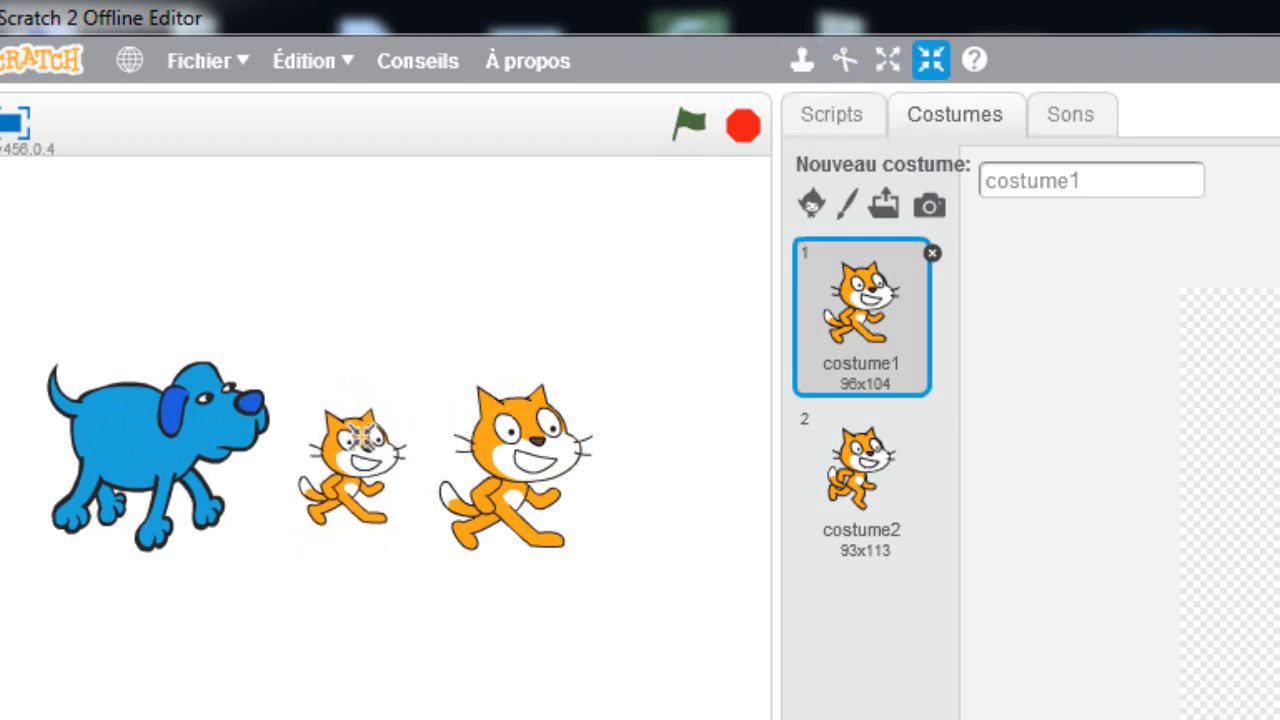
left_click(362, 433)
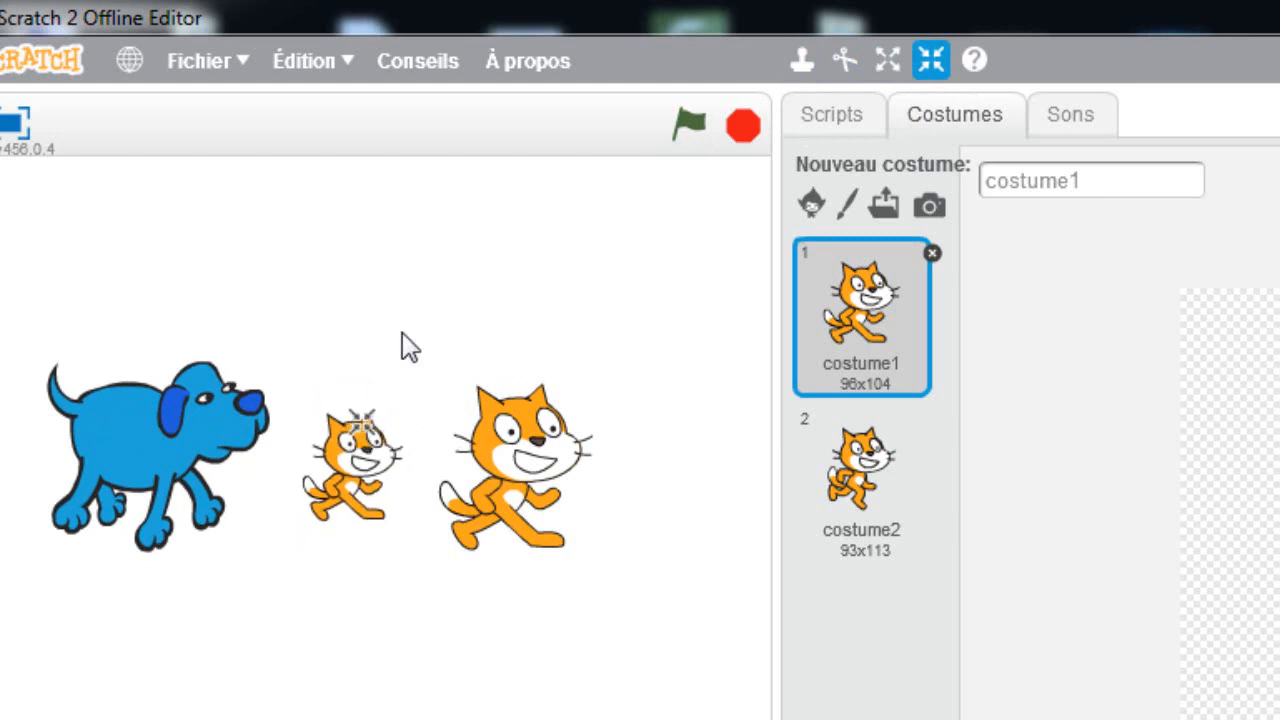
Delete the larger duplicate cat from the stage
left_click(822, 52)
left_click(845, 58)
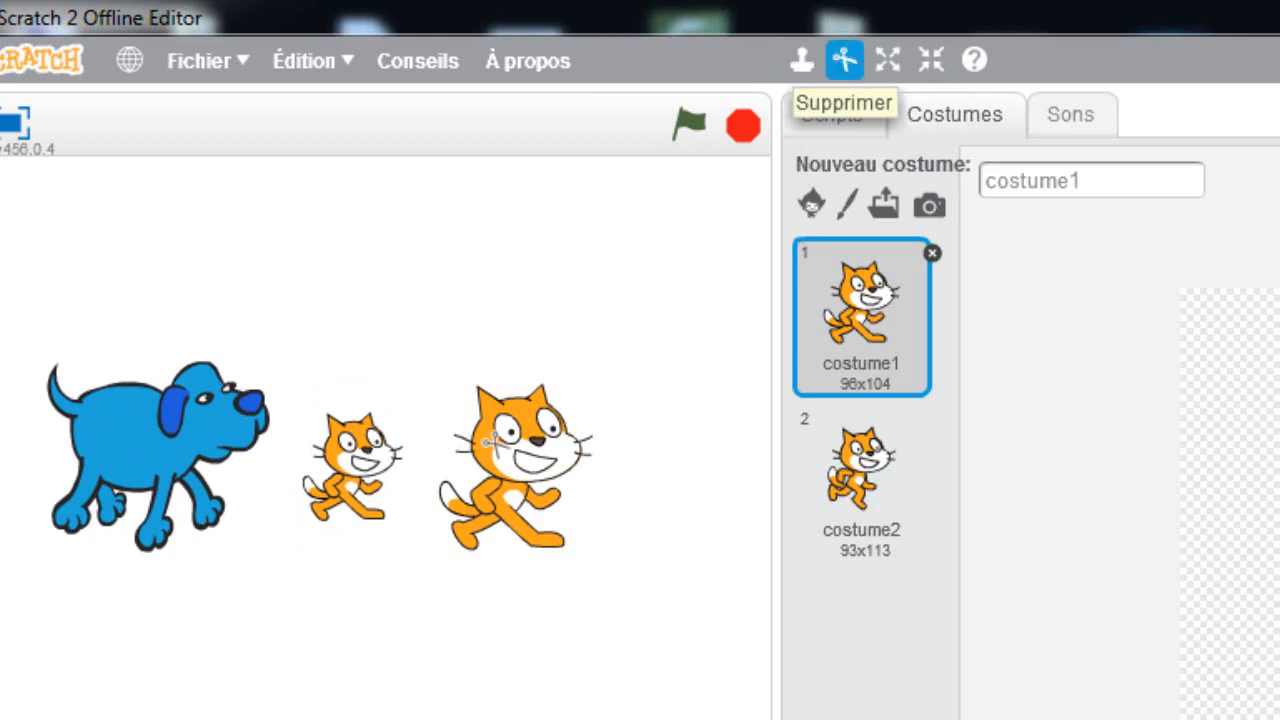
left_click(538, 445)
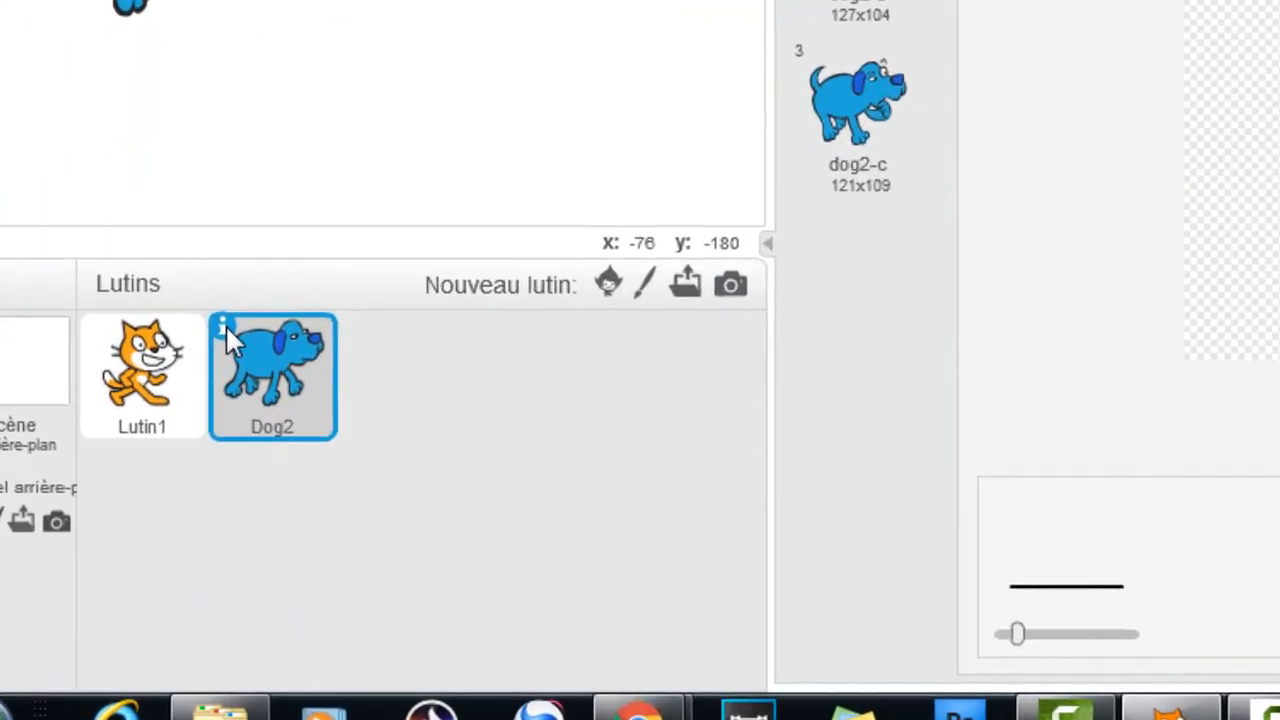
Rename the Dog2 sprite as chien in its properties
left_click(160, 482)
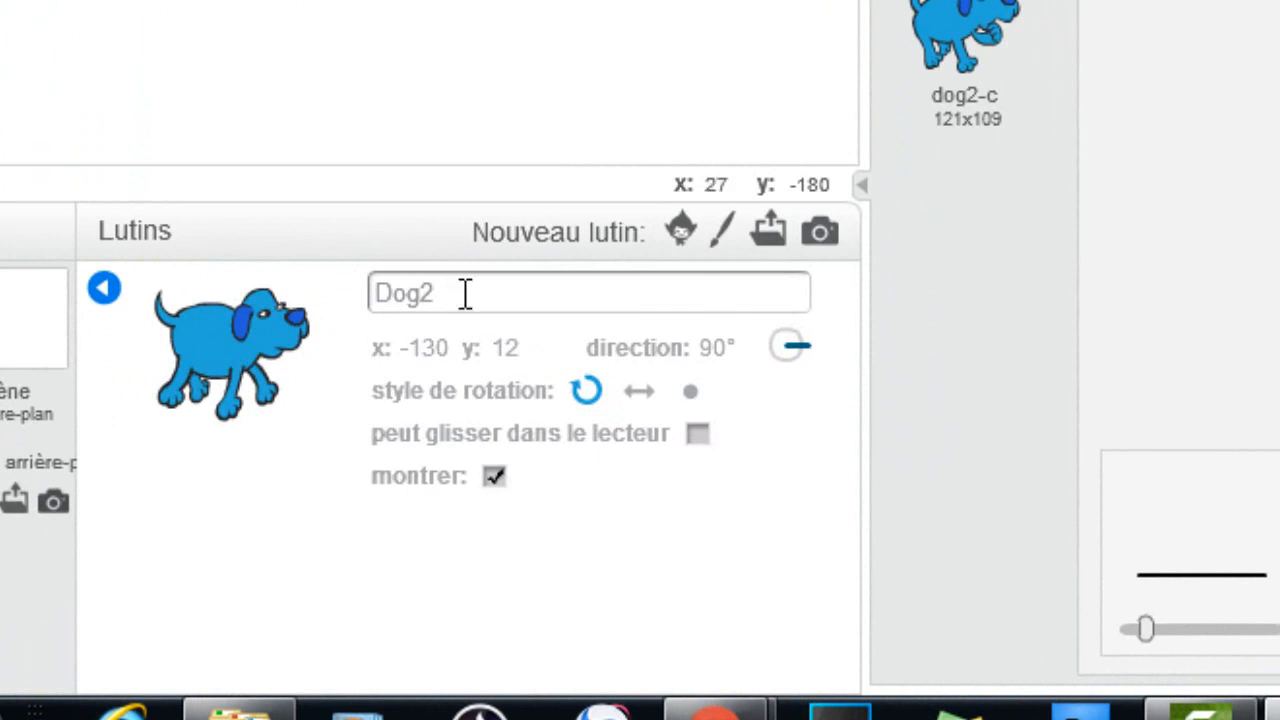
left_click_drag(466, 294, 333, 254)
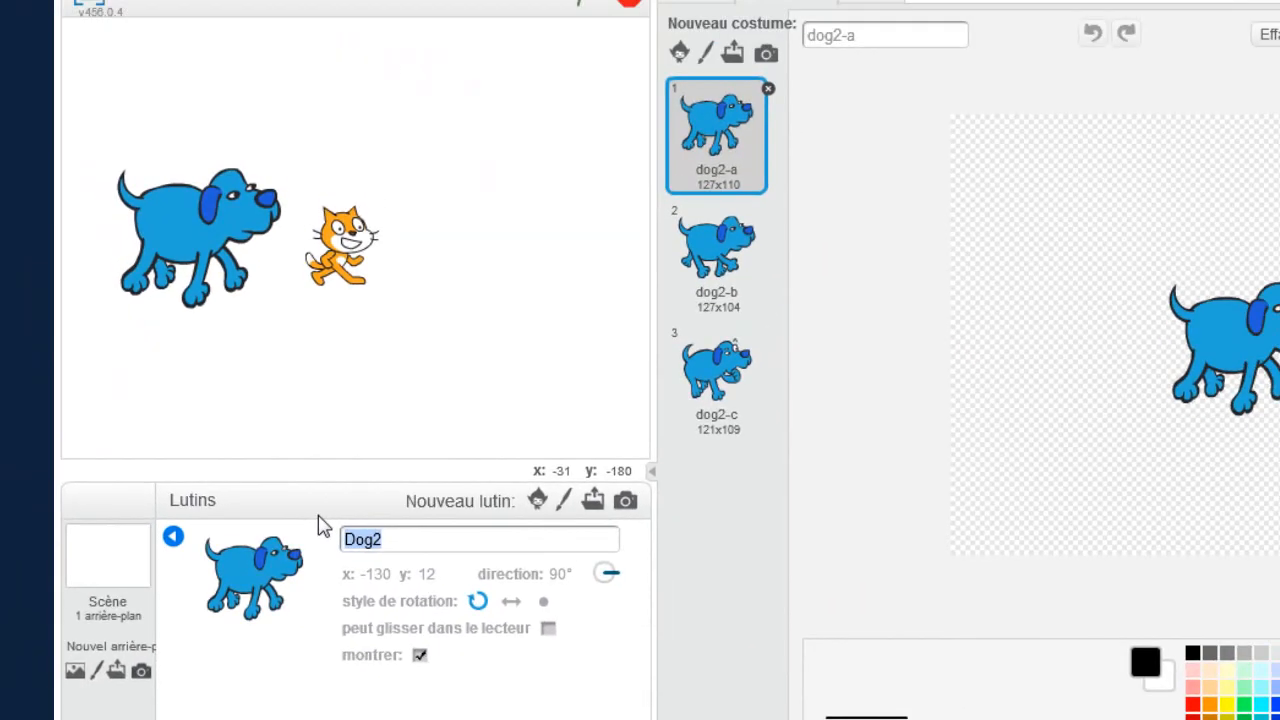
type("chien")
Turn the dog to direction -95° with left-right rotation style and place it to the right of the cat, at about x 112, y 13
left_click_drag(616, 580, 614, 580)
left_click(511, 603)
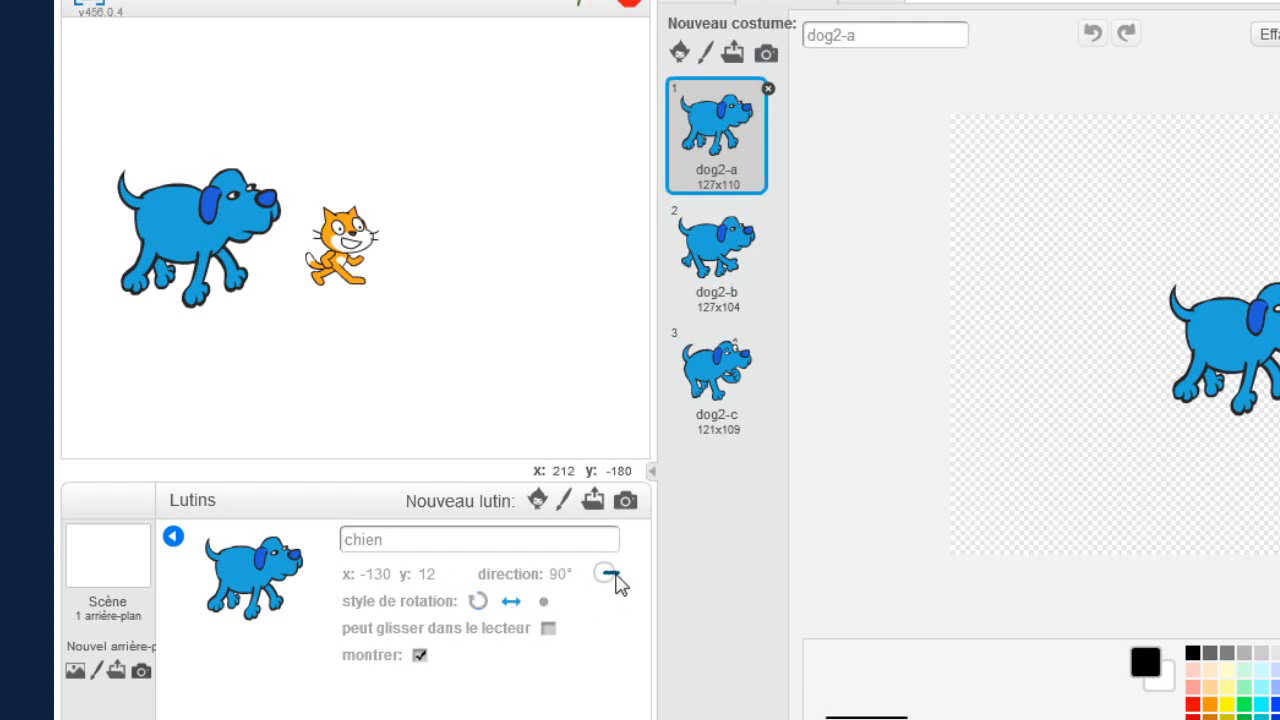
left_click_drag(616, 575, 595, 580)
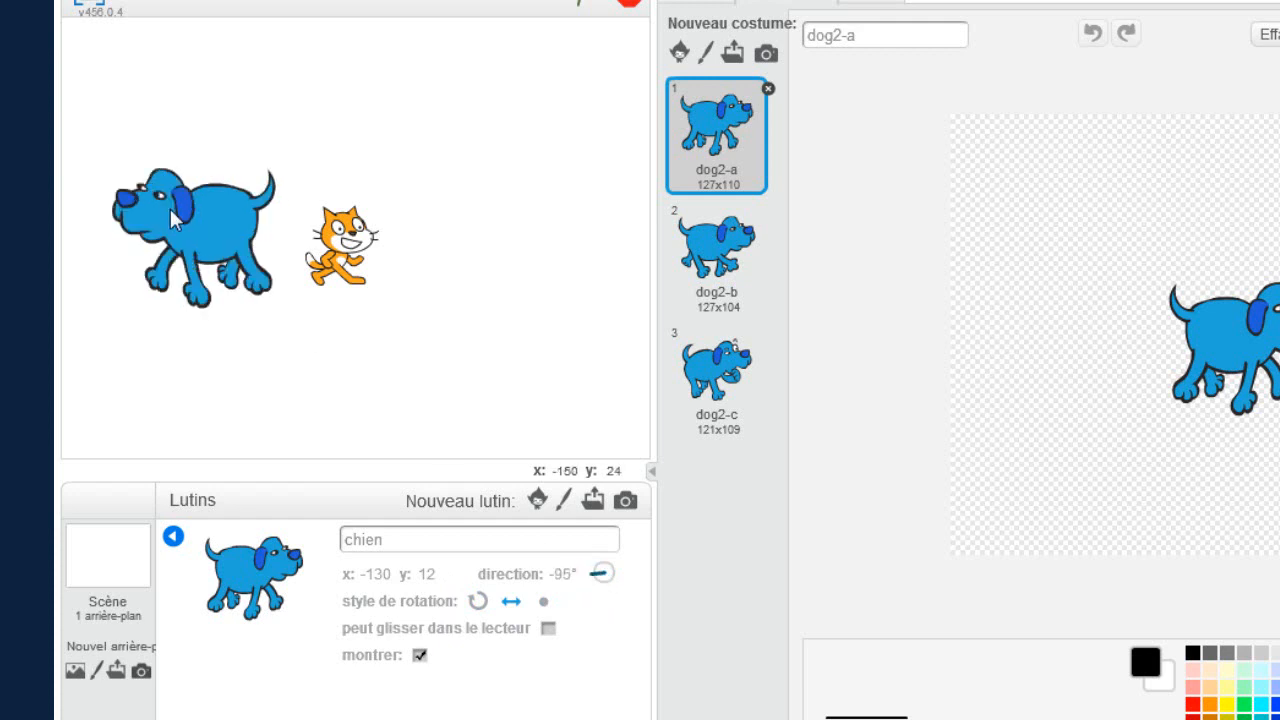
left_click_drag(176, 225, 472, 226)
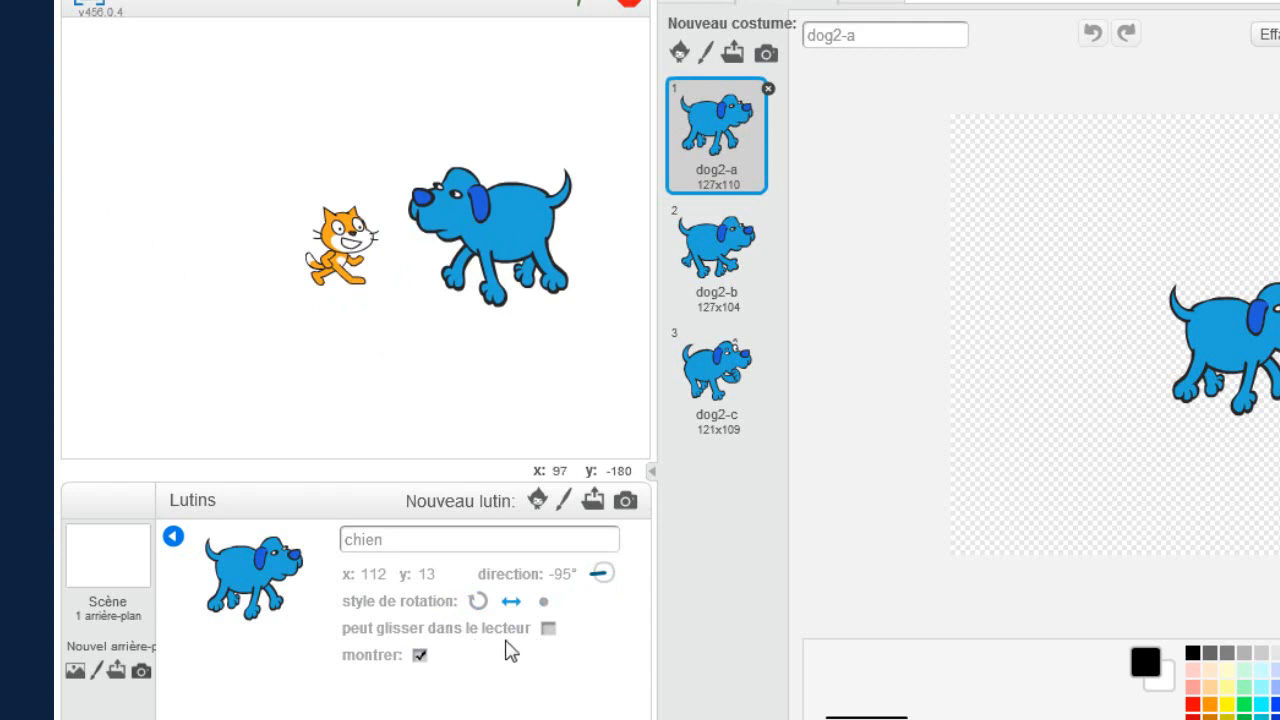
Hide the dog sprite and show it again, and close its properties
left_click(421, 657)
left_click(421, 657)
left_click(175, 537)
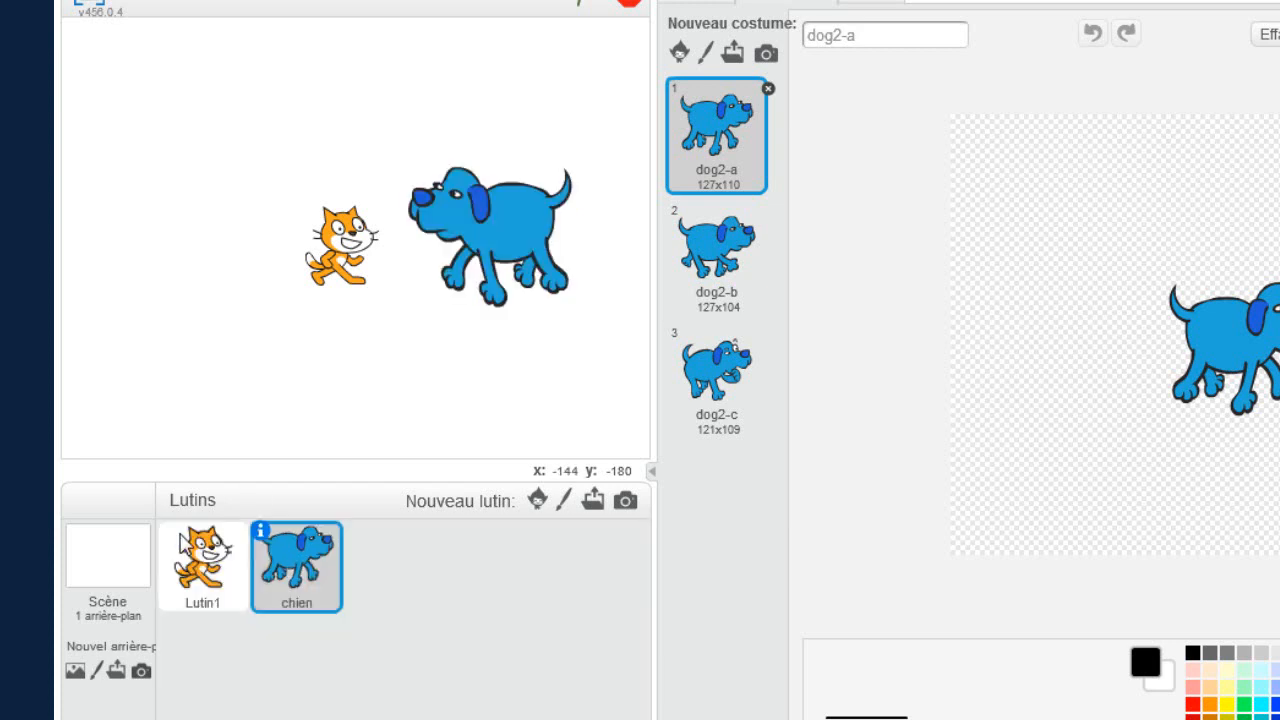
Move the cat and the dog further left on the stage, with the cat just left of the dog
left_click(220, 565)
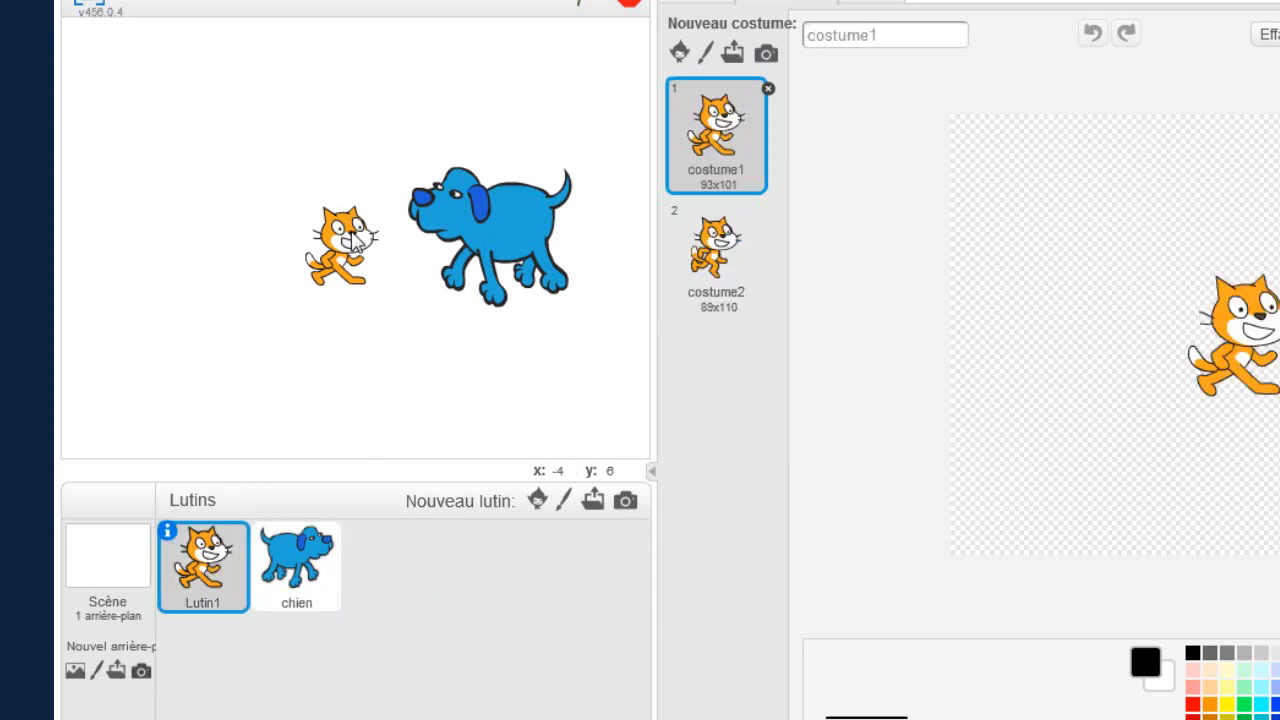
left_click_drag(350, 235, 203, 212)
left_click_drag(505, 215, 411, 213)
left_click_drag(193, 219, 280, 226)
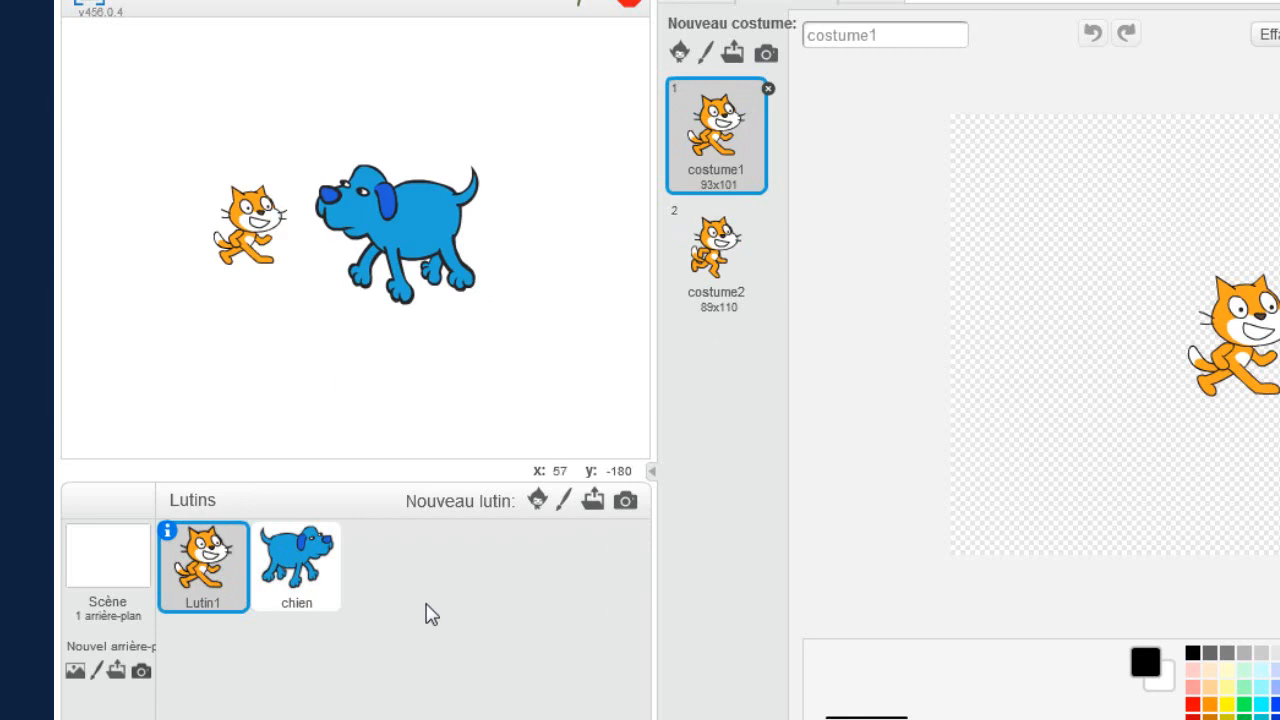